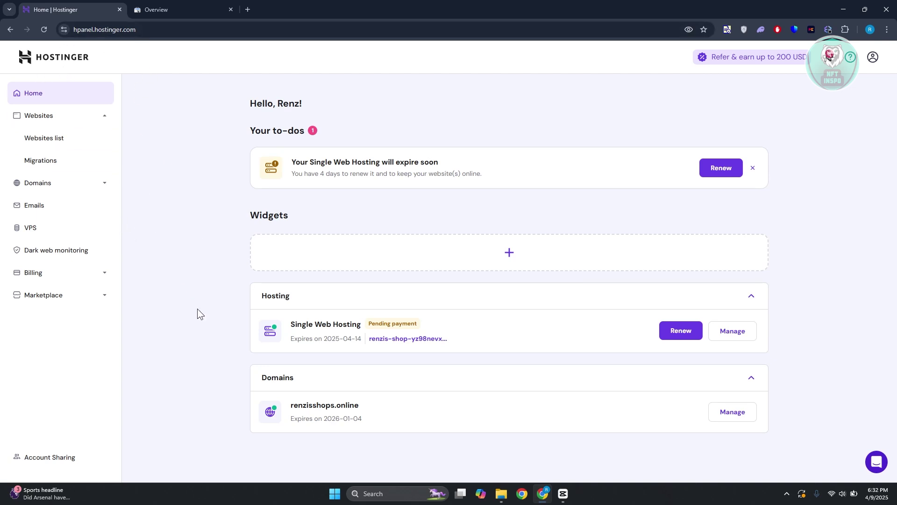
Go through the Domain portfolio to the DNS / Nameservers page for renzisshops.online.
click(58, 191)
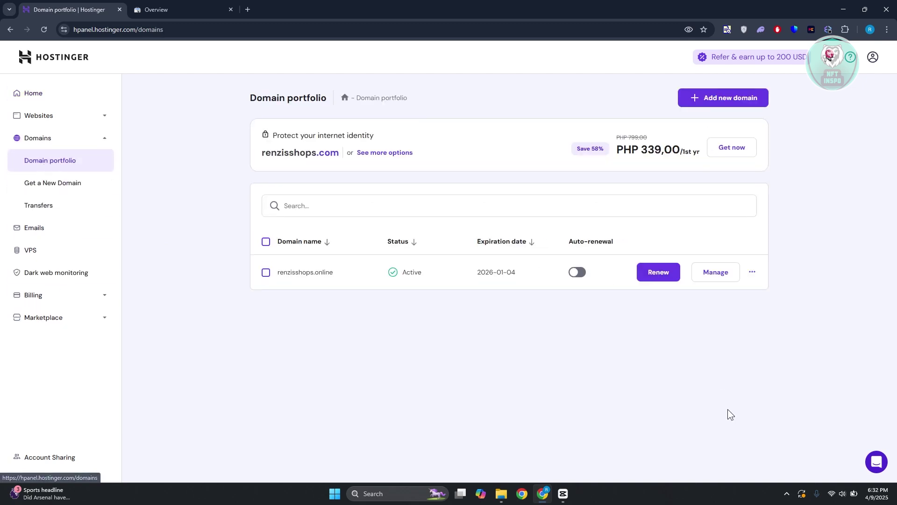
click(726, 278)
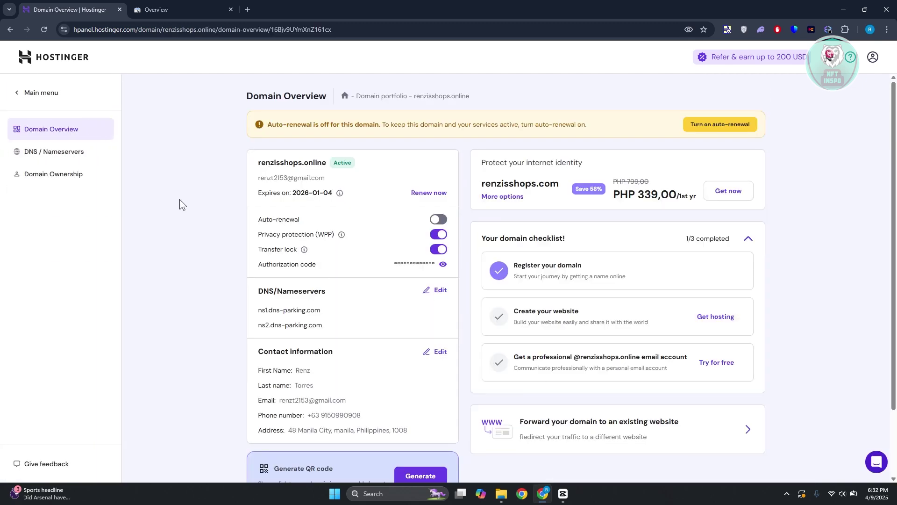
click(45, 155)
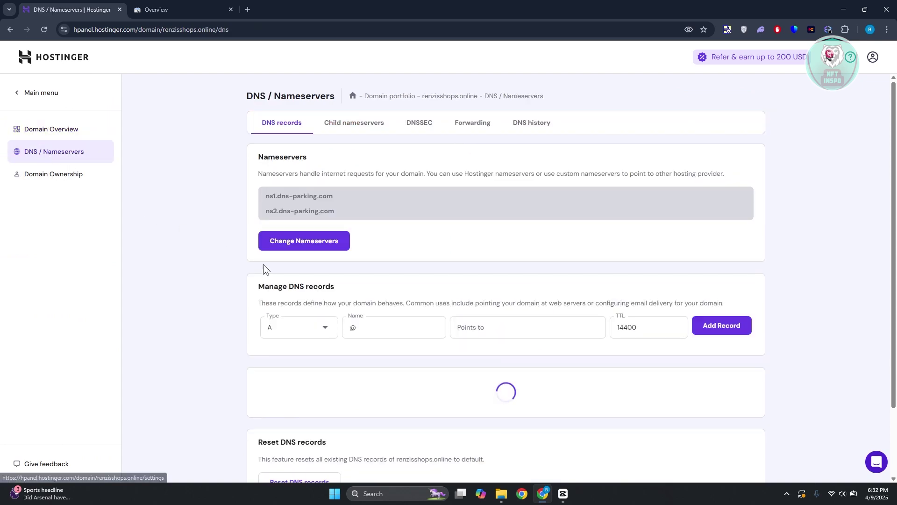
scroll(263, 264, down, 2)
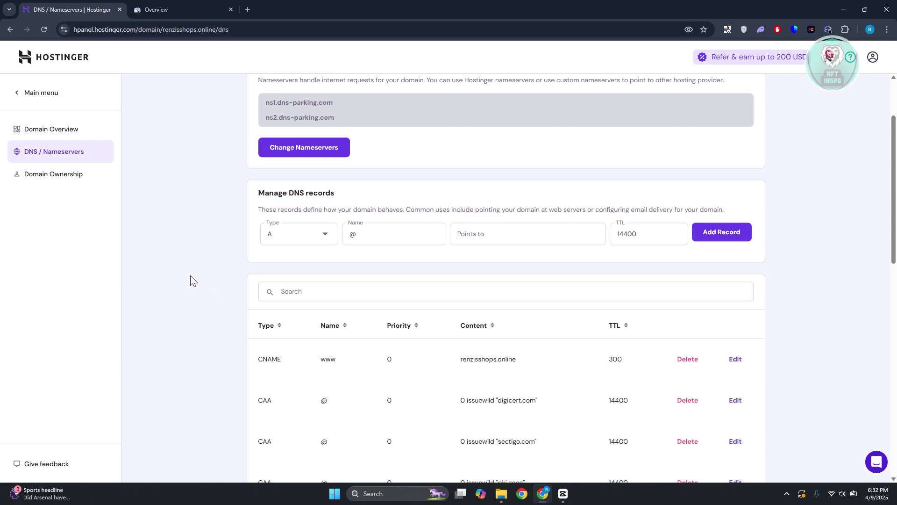
click(183, 9)
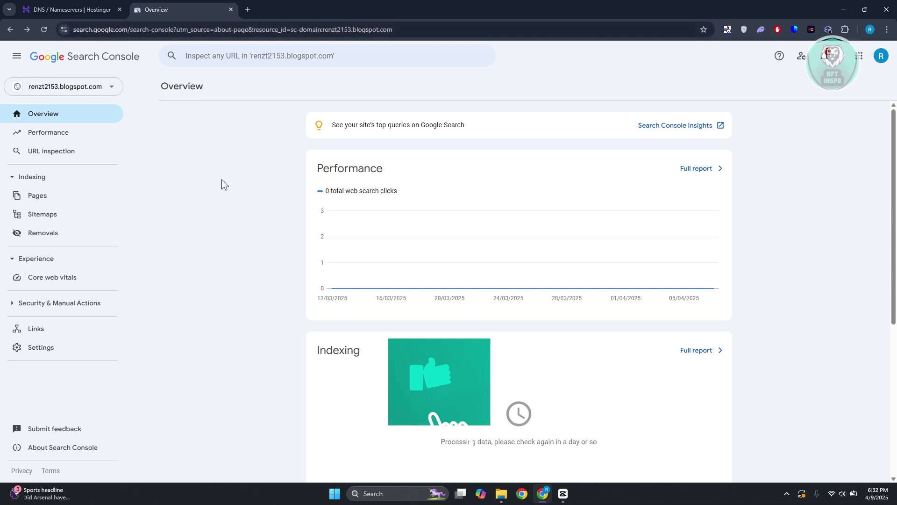
From the Search Console property selector, start adding a new property.
click(80, 90)
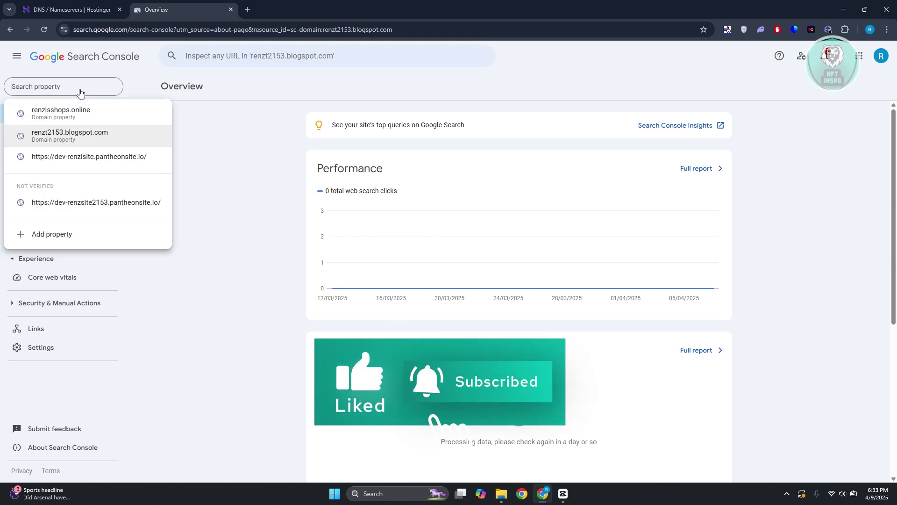
click(63, 236)
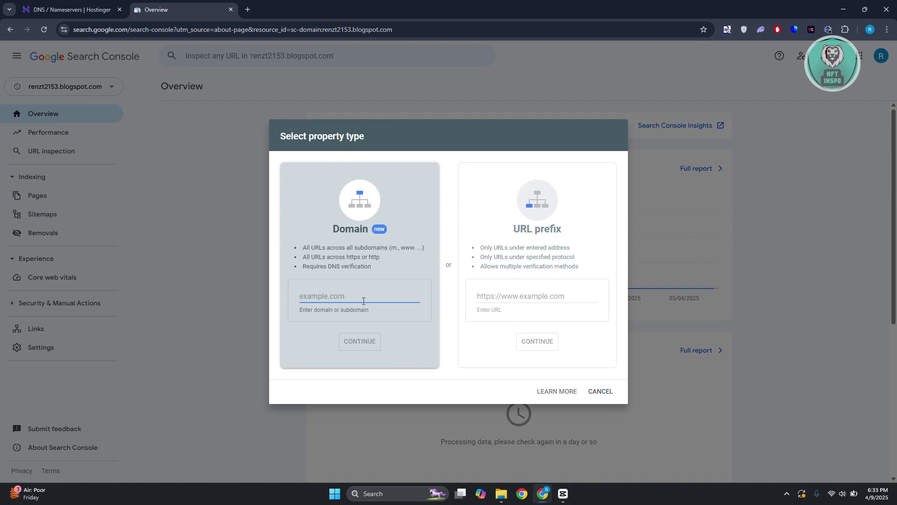
Copy renzisshops.online from Domain Overview and submit it as a Search Console Domain property.
click(62, 8)
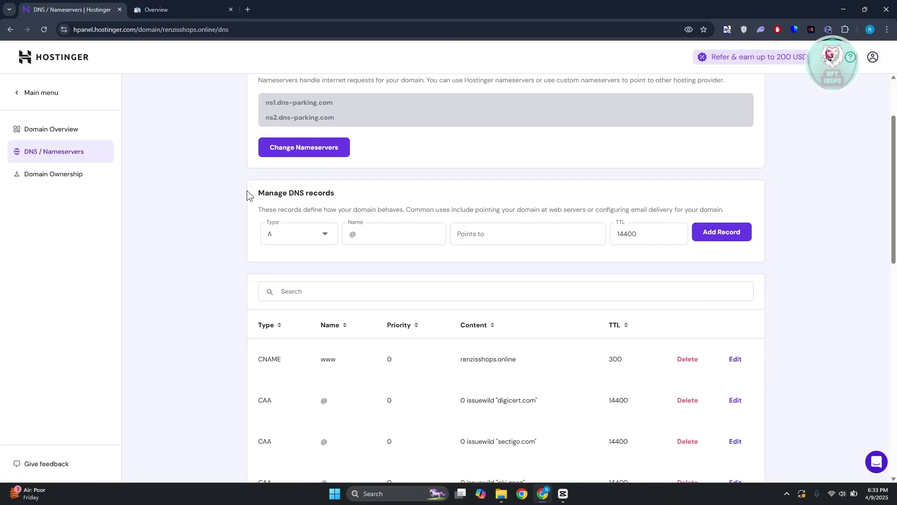
scroll(355, 338, up, 1)
scroll(355, 338, up, 2)
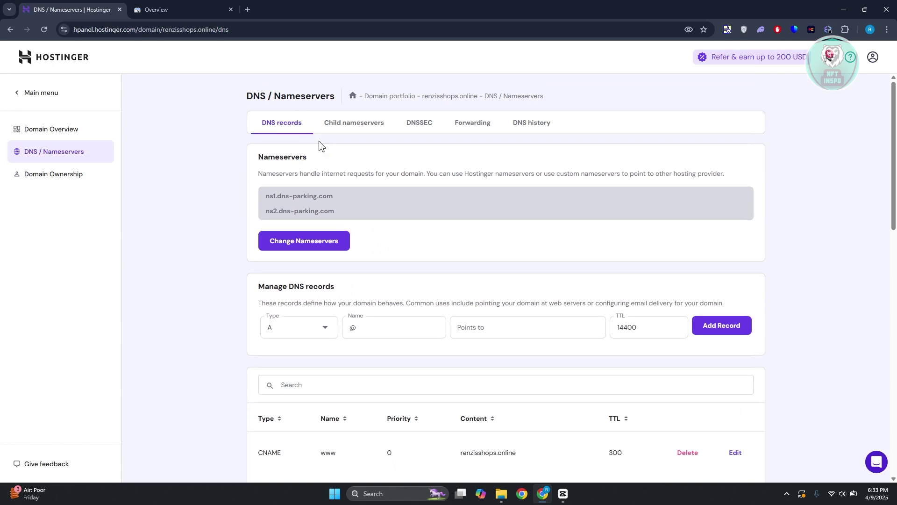
click(62, 135)
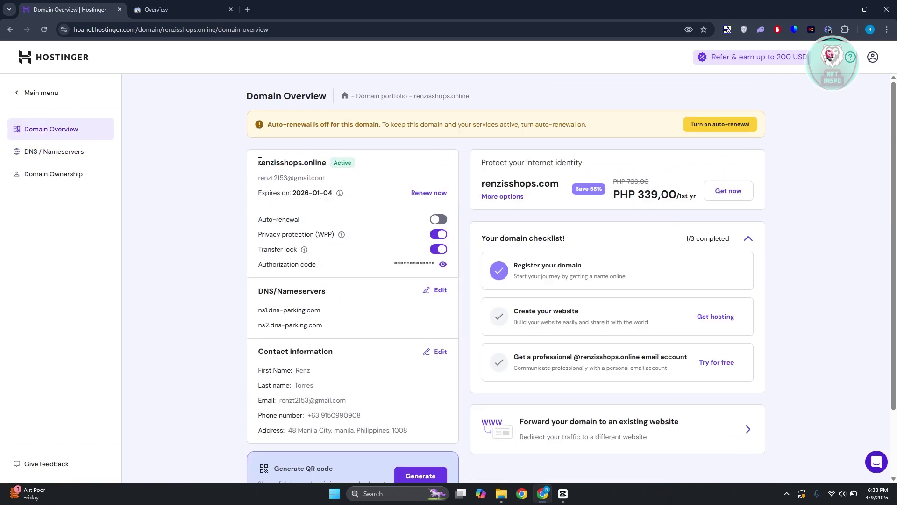
drag(259, 162, 305, 161)
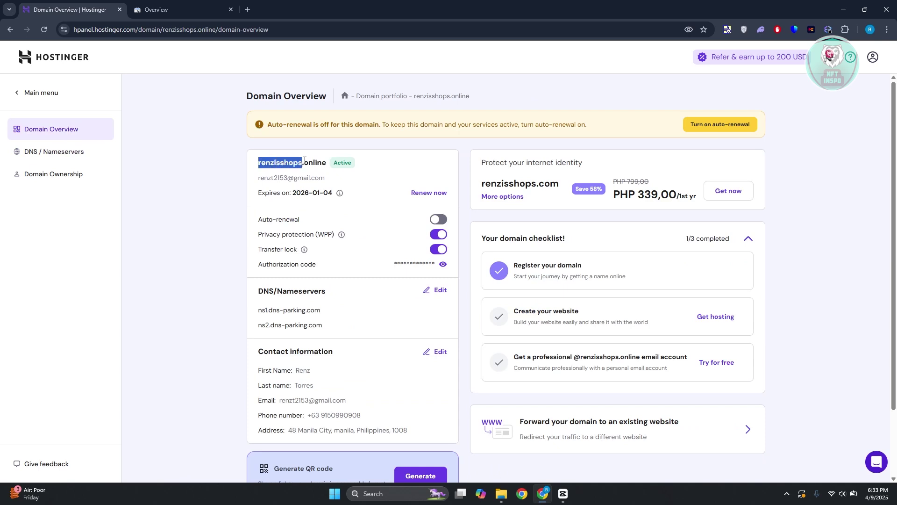
click(200, 9)
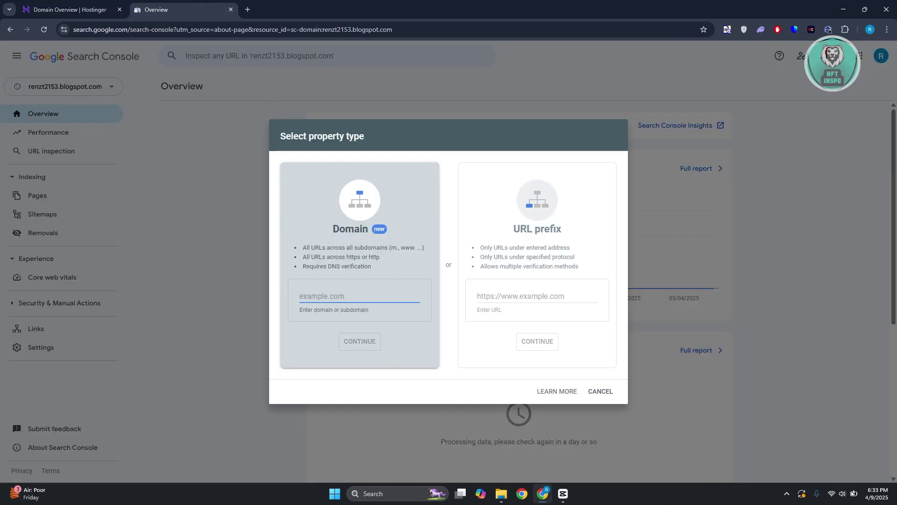
text(renzisshops.online)
click(355, 347)
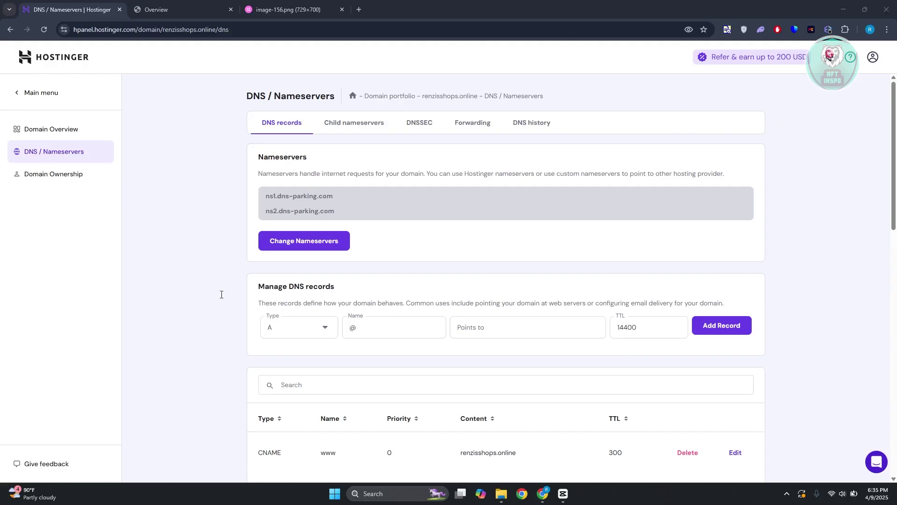
scroll(267, 288, down, 2)
Choose TXT as the new record type, keeping host @ and TTL 14400.
click(316, 238)
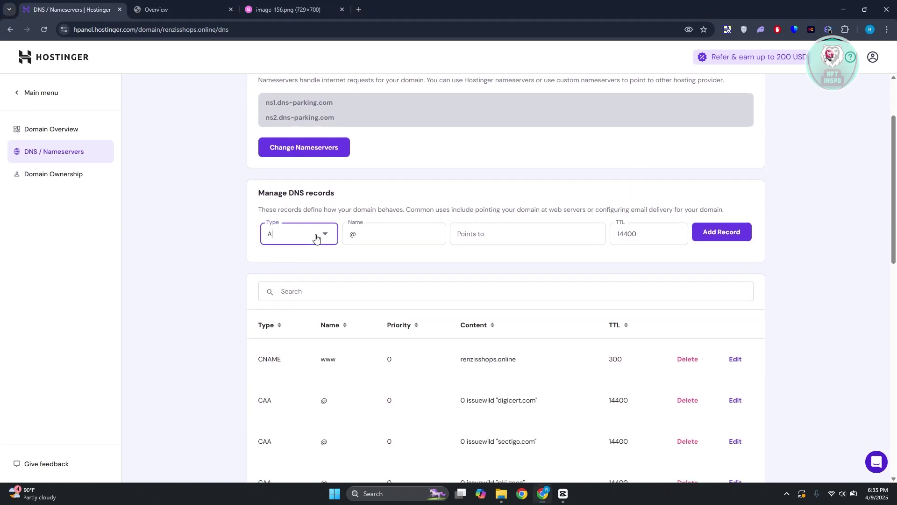
click(289, 369)
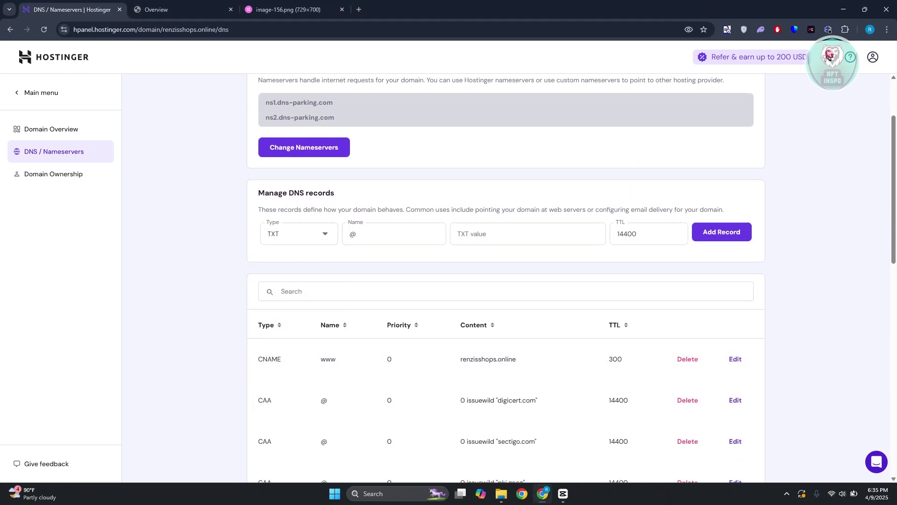
drag(378, 234, 348, 230)
drag(654, 236, 610, 237)
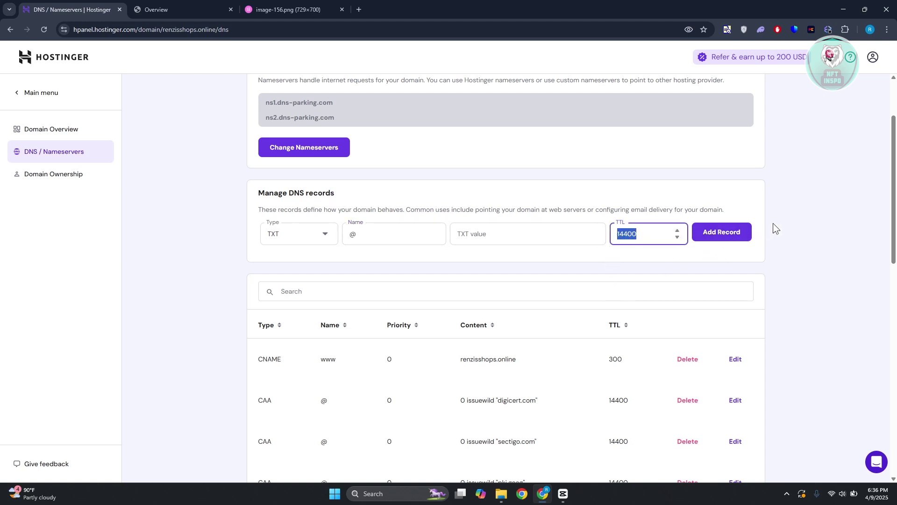
click(779, 175)
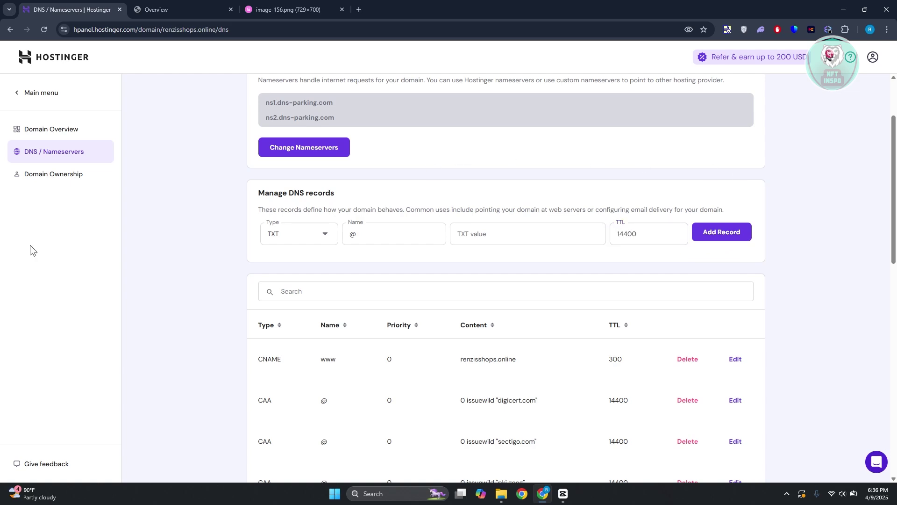